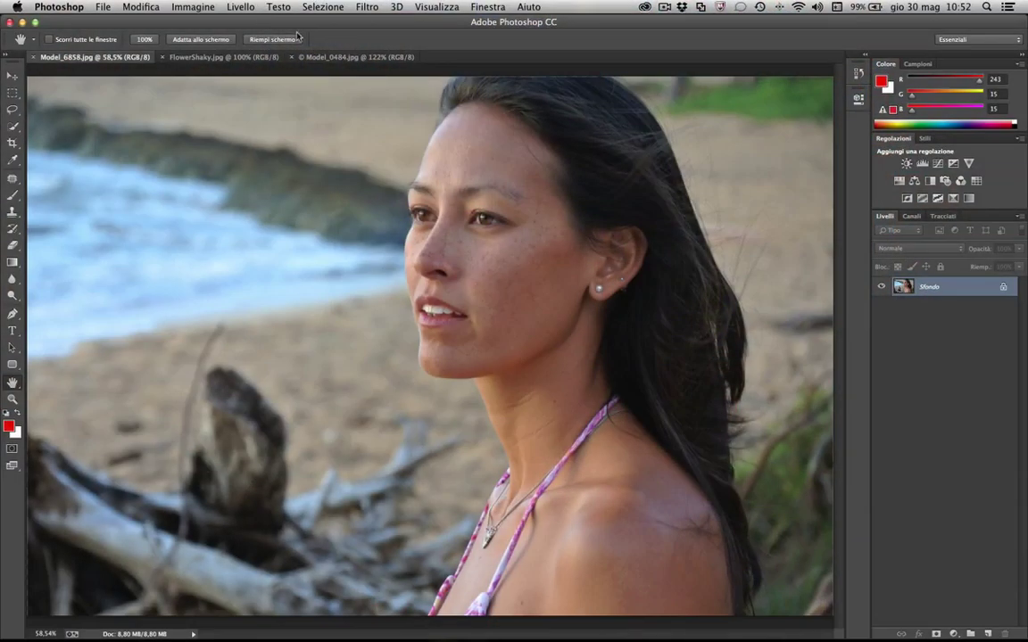
# - Open Nitidezza avanzata (Smart Sharpen) on the beach portrait, then reposition and shrink its dialog
pyautogui.click(366, 8)
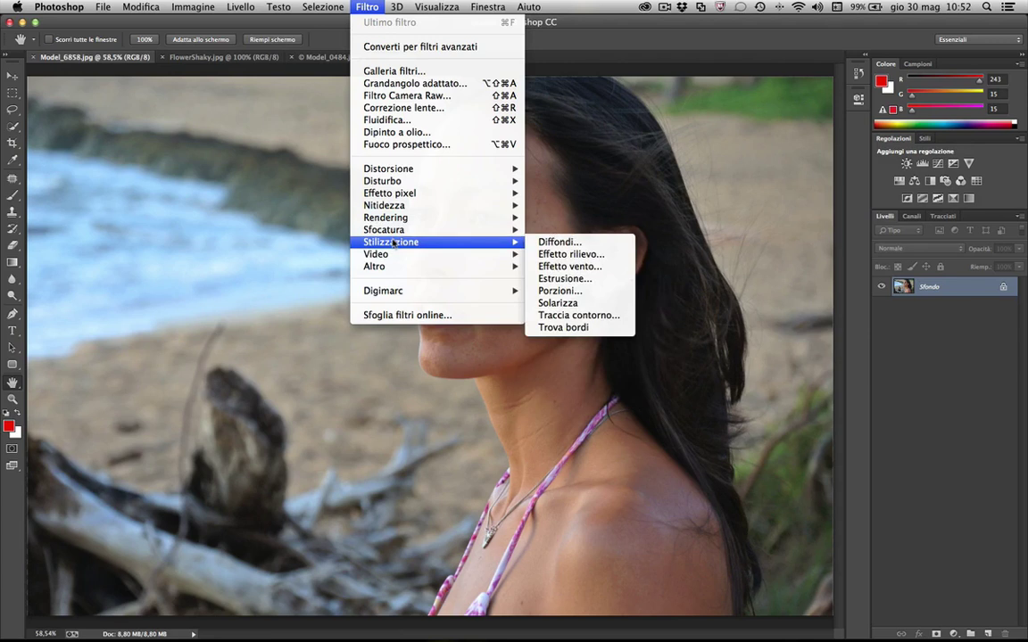
pyautogui.moveTo(384, 205)
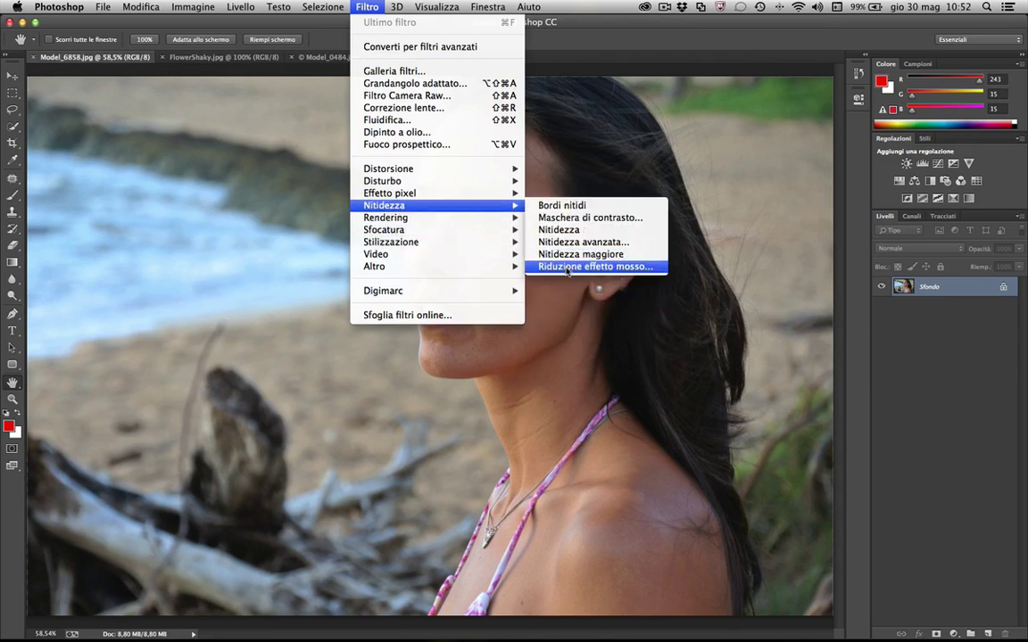
pyautogui.click(576, 243)
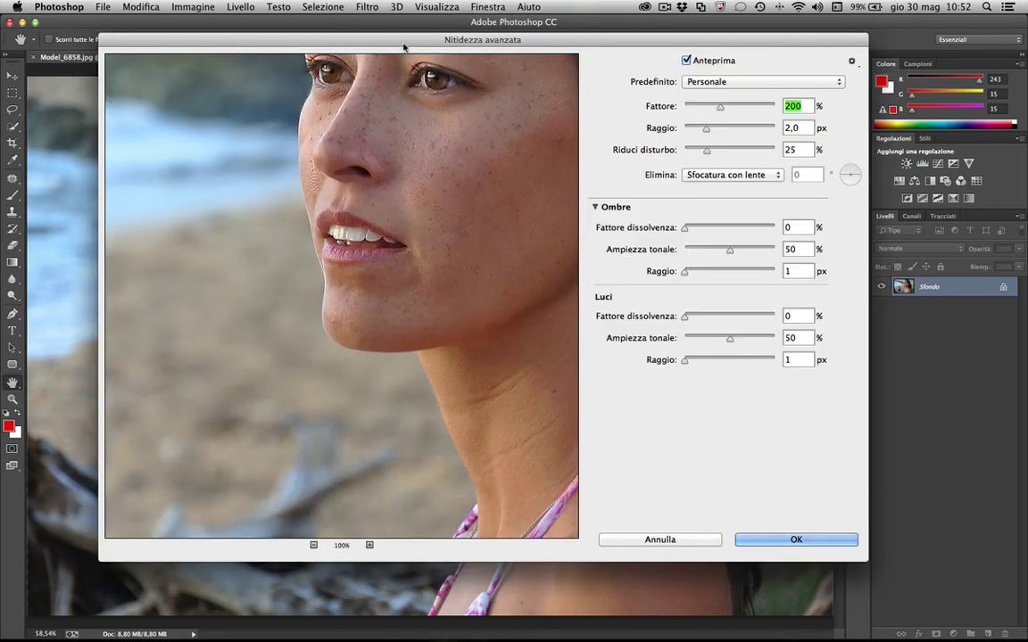
pyautogui.moveTo(403, 42); pyautogui.dragTo(395, 98)
pyautogui.moveTo(402, 210)
pyautogui.mouseDown()
pyautogui.moveTo(410, 294)
pyautogui.moveTo(397, 305)
pyautogui.mouseUp()
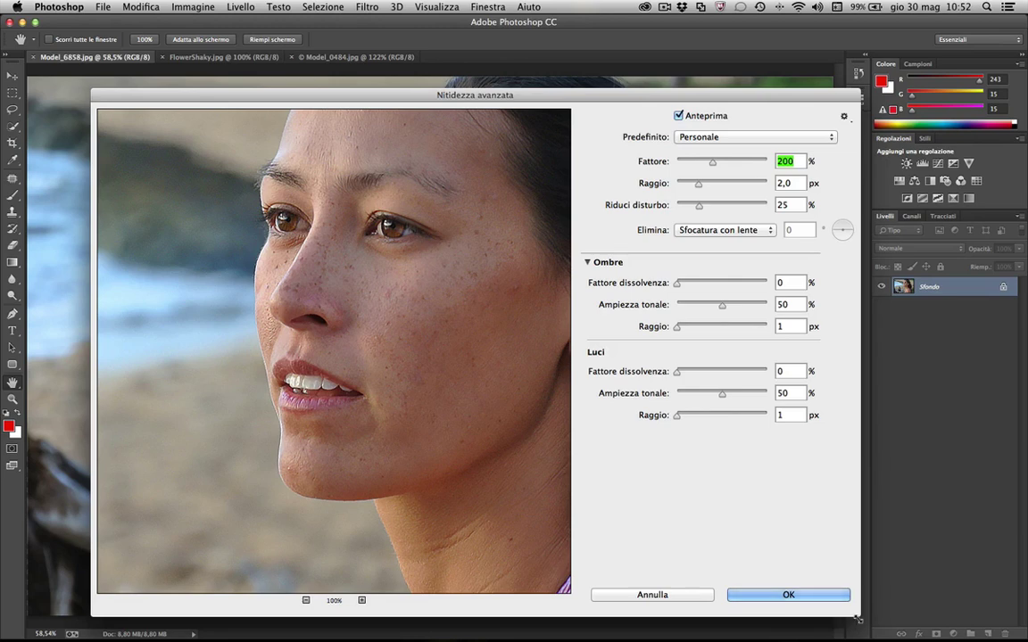
pyautogui.moveTo(845, 619); pyautogui.dragTo(805, 594)
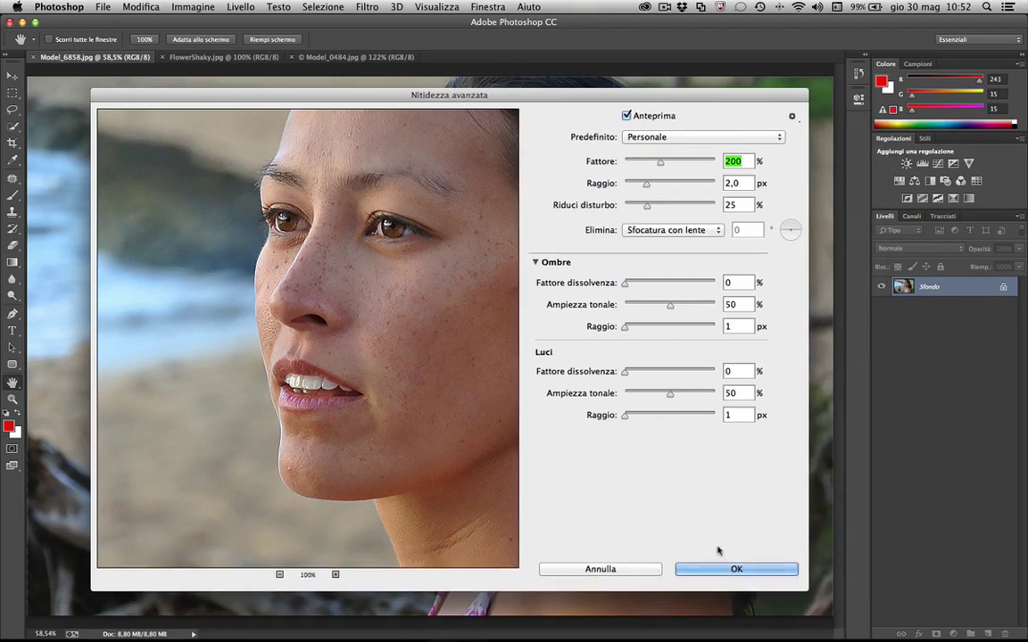
# - Frame her face in the preview and toggle Anteprima to compare with the unsharpened original
pyautogui.moveTo(429, 243); pyautogui.dragTo(387, 247)
pyautogui.click(626, 115)
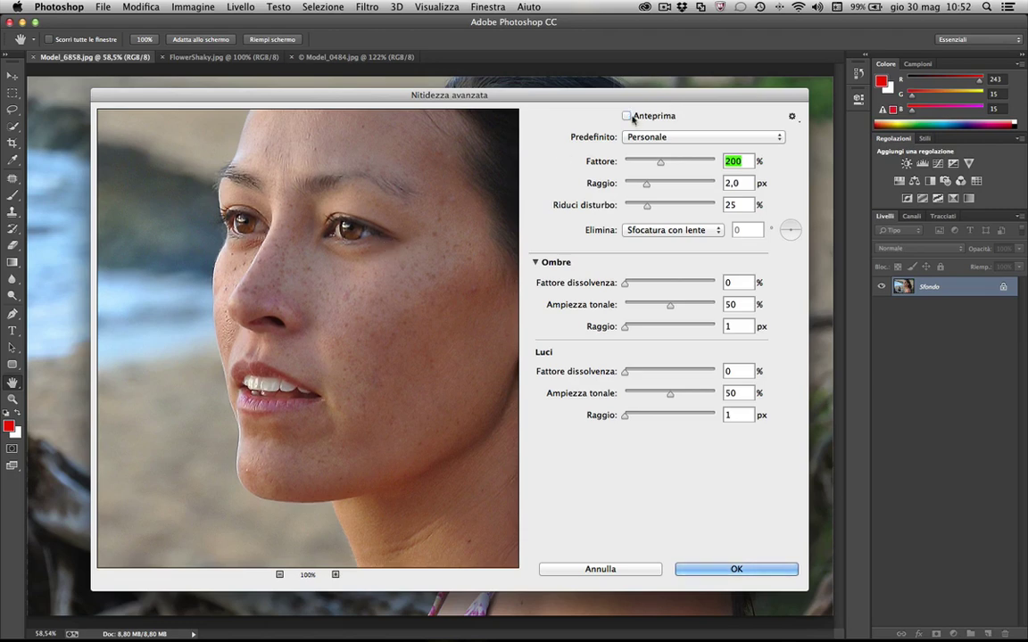
pyautogui.moveTo(377, 209); pyautogui.dragTo(365, 193)
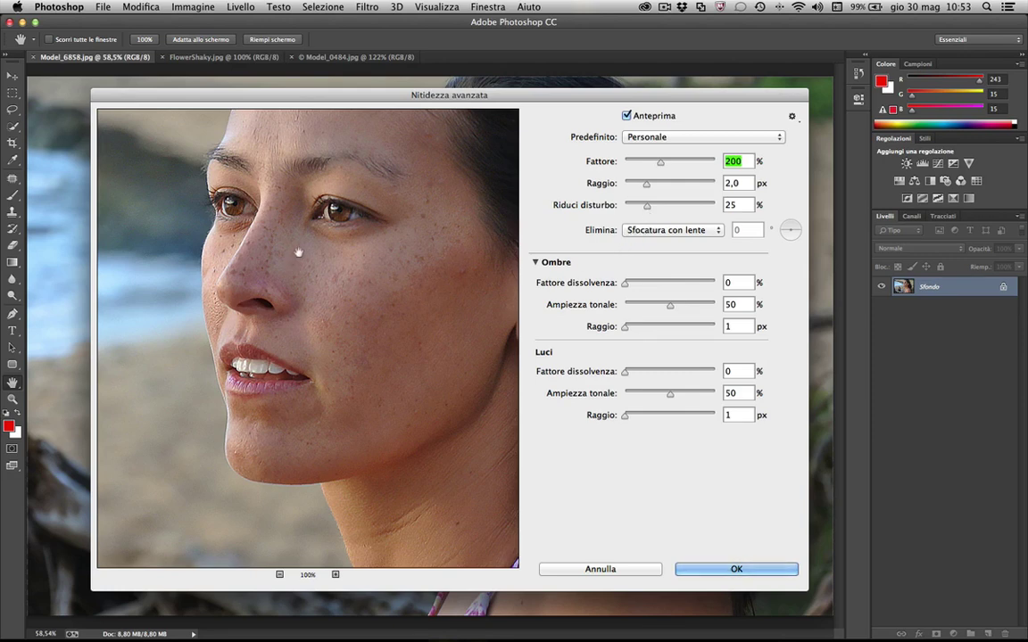
# - At 200% preview on the eyes and cheek, raise Fattore to 309%, then return to 100%
pyautogui.click(335, 574)
pyautogui.moveTo(295, 162); pyautogui.dragTo(248, 292)
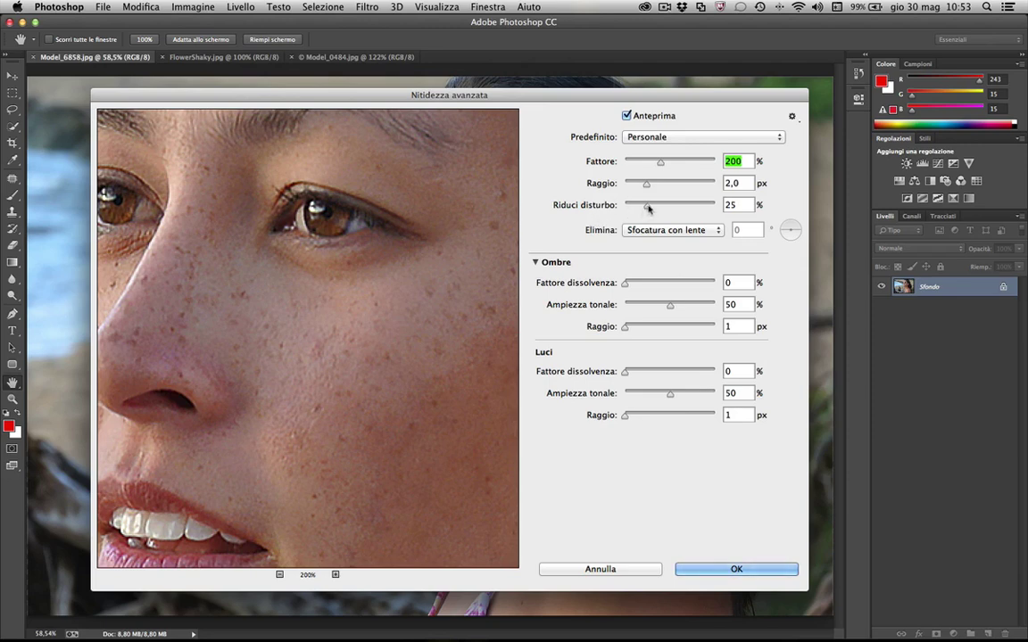
pyautogui.moveTo(664, 169); pyautogui.dragTo(681, 165)
pyautogui.click(280, 575)
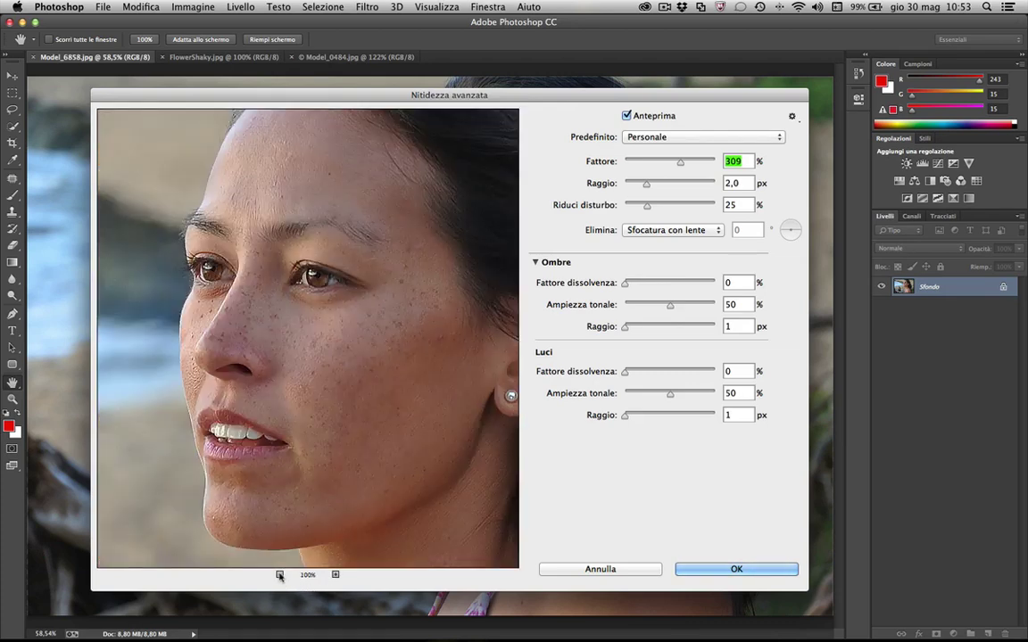
# - Apply the 309% Smart Sharpen to the beach portrait, closing the dialog
pyautogui.keyDown('alt'); pyautogui.click(366, 330); pyautogui.keyUp('alt')
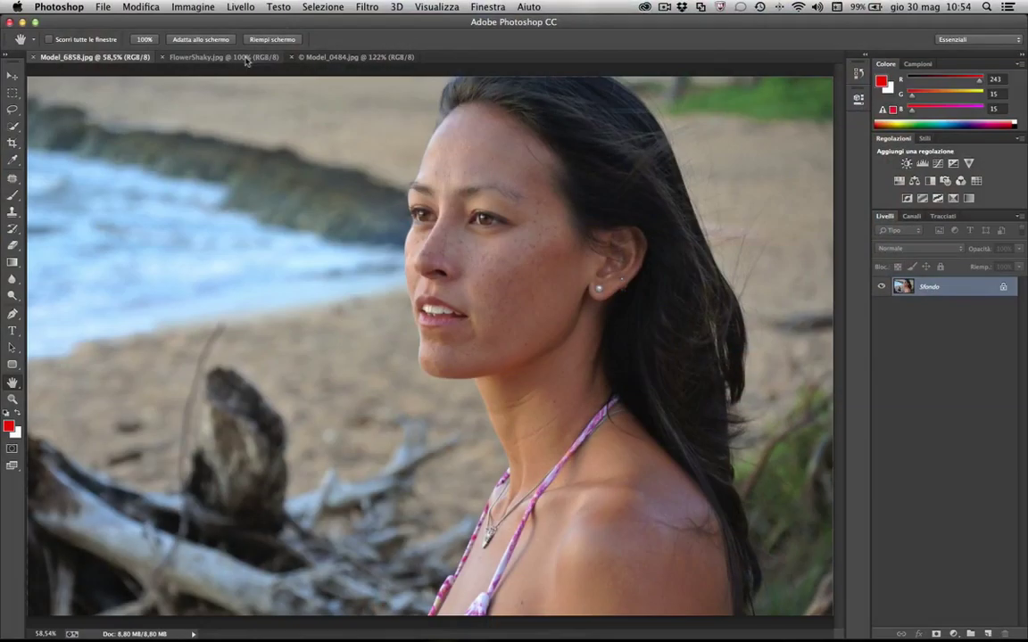
# - Switch to FlowerShaky.jpg and bring up the Filtro menu
pyautogui.click(247, 59)
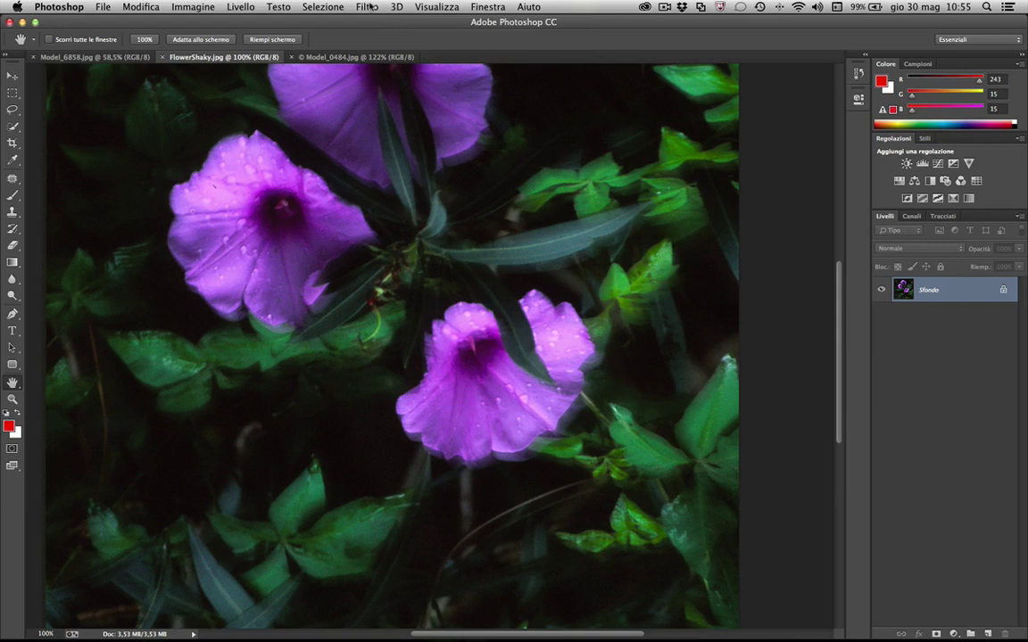
pyautogui.click(368, 7)
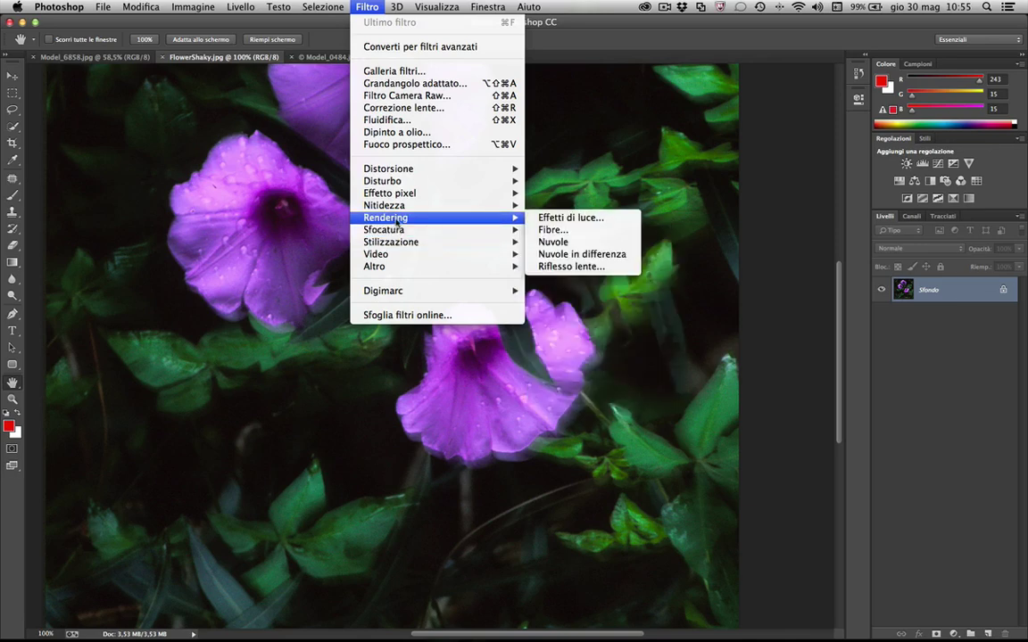
pyautogui.moveTo(384, 205)
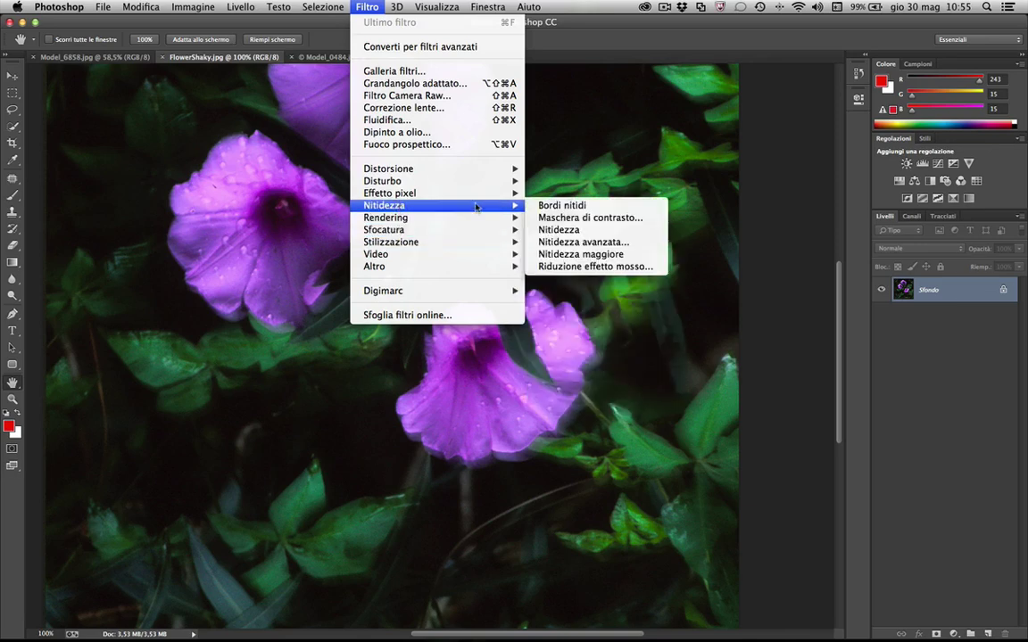
# - Launch Riduzione effetto mosso on the flower photo and nudge its dialog right
pyautogui.click(562, 267)
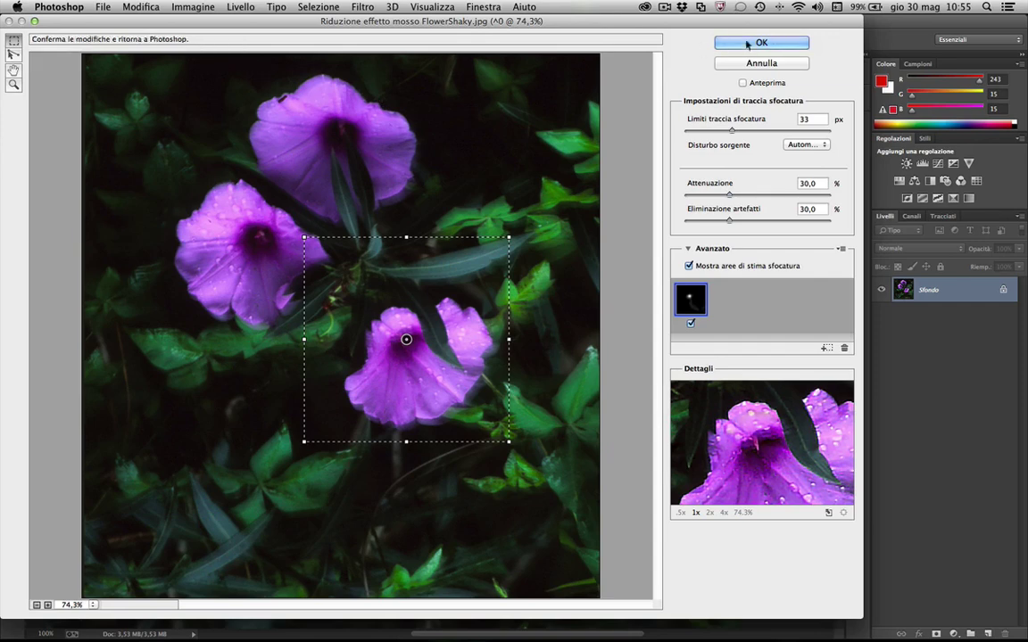
pyautogui.moveTo(768, 20); pyautogui.dragTo(804, 20)
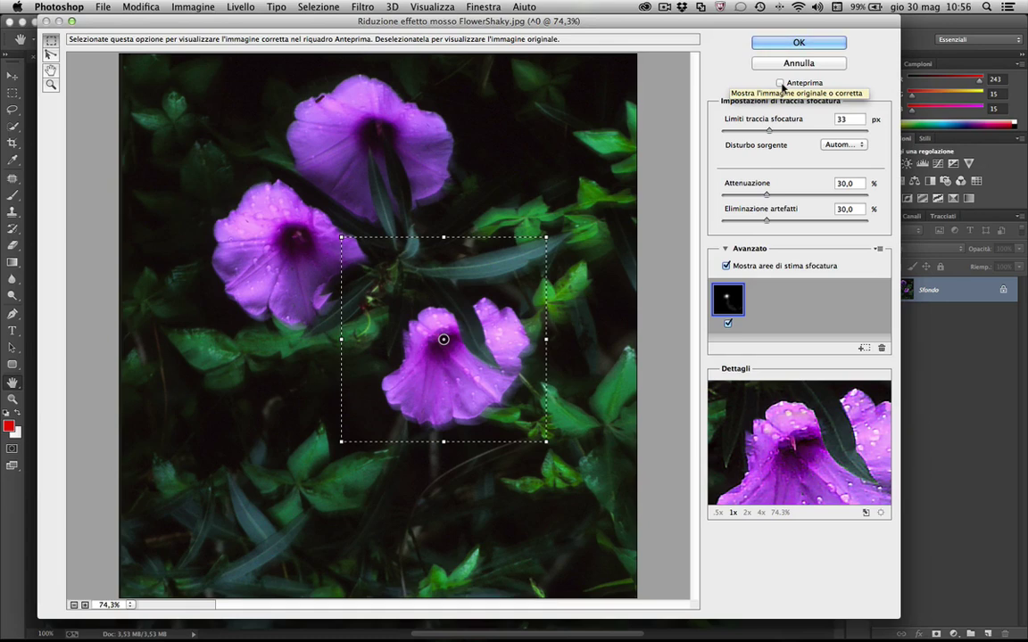
# - Compare Anteprima on and off, then draw a second blur-trace region over the top flower
pyautogui.click(781, 85)
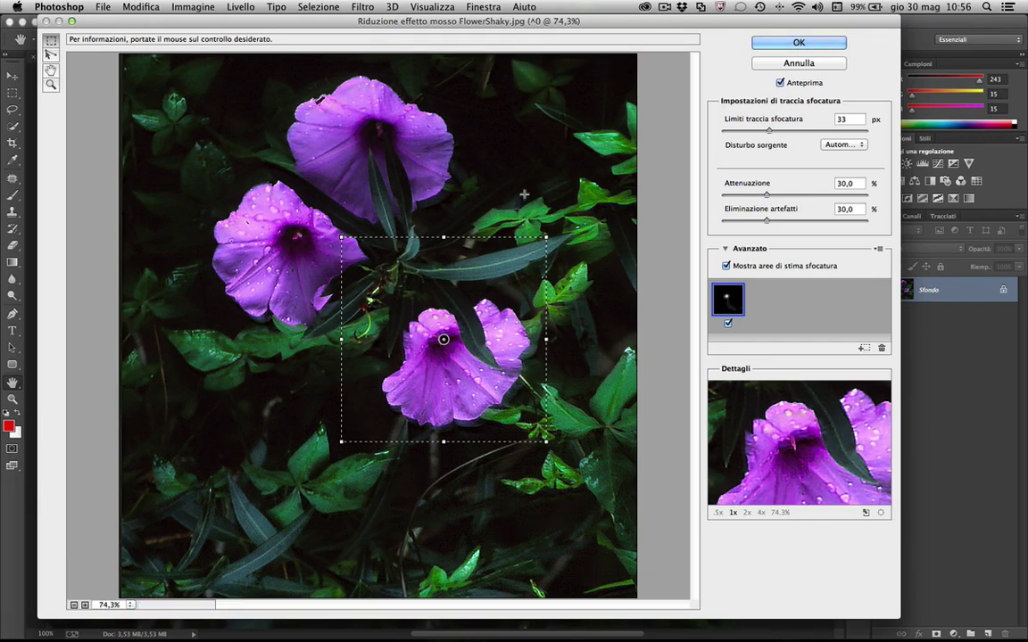
pyautogui.click(781, 83)
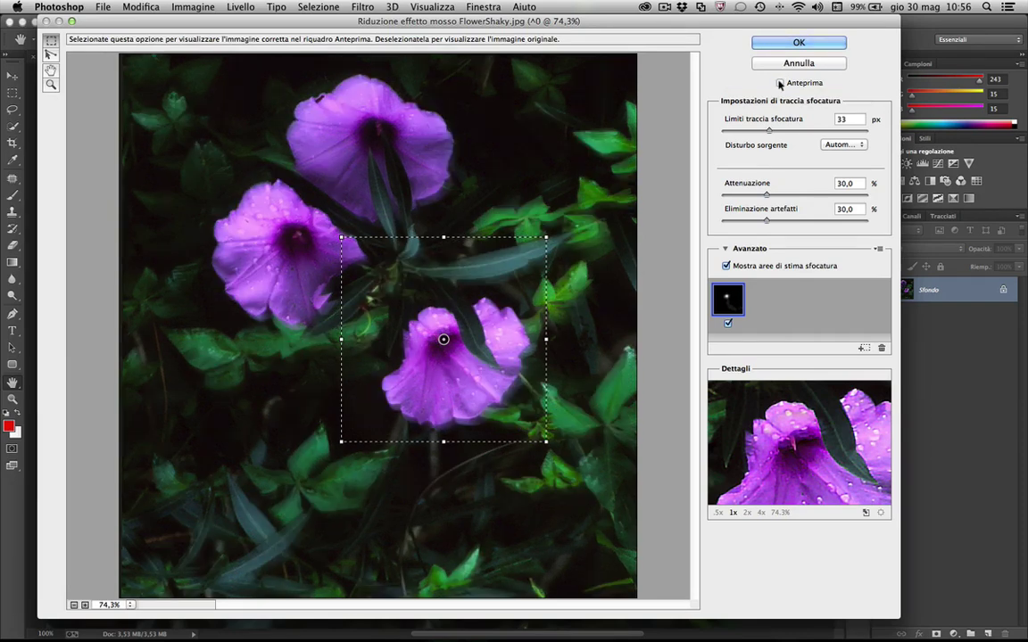
pyautogui.click(781, 83)
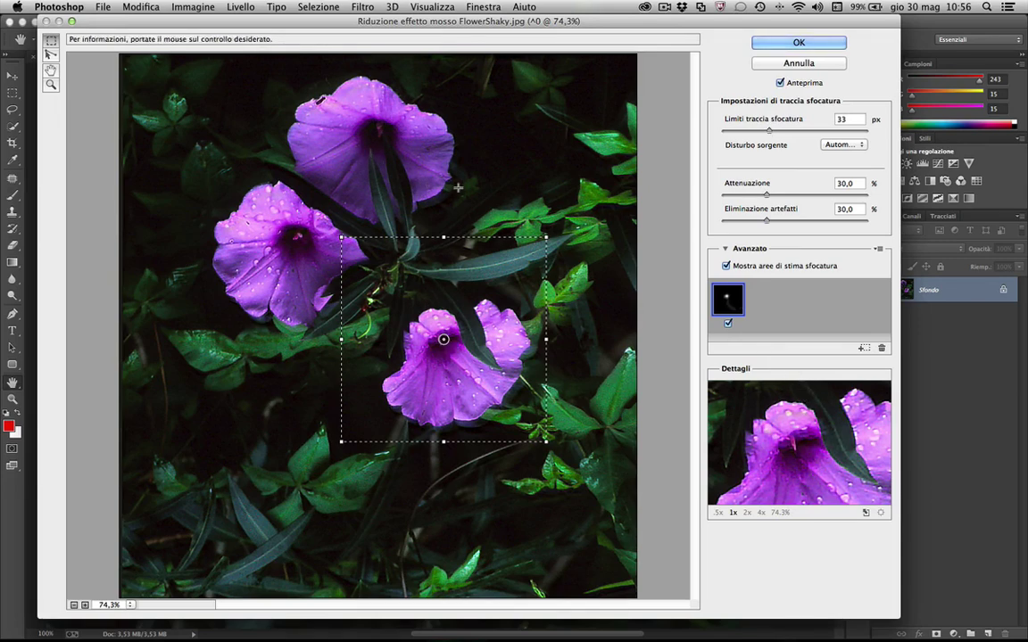
pyautogui.moveTo(294, 93); pyautogui.dragTo(434, 198)
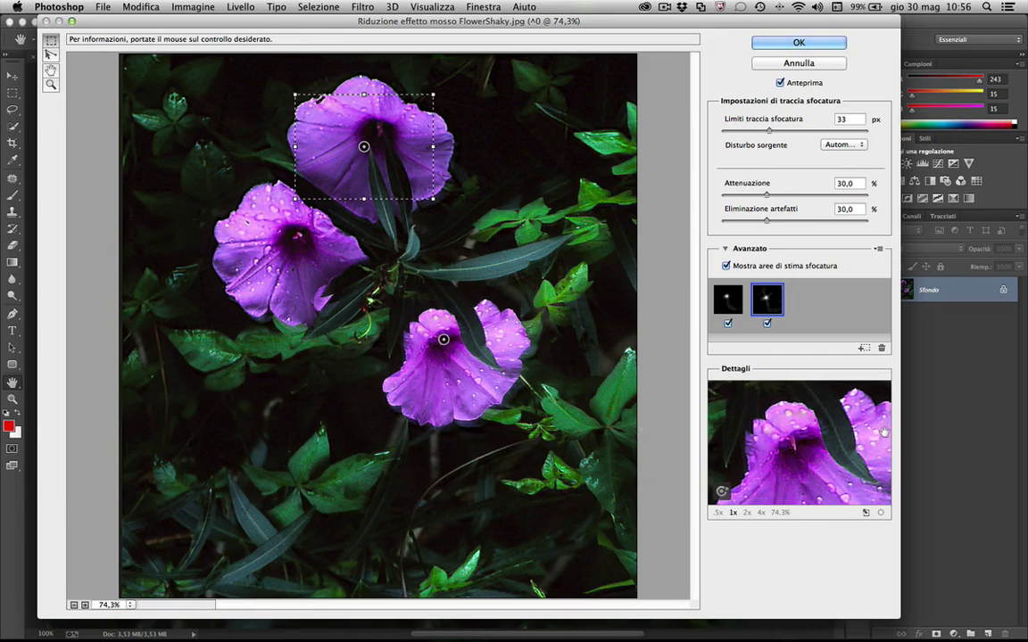
# - Inspect the lower flower with a floating detail loupe, then cancel Shake Reduction unapplied
pyautogui.click(786, 82)
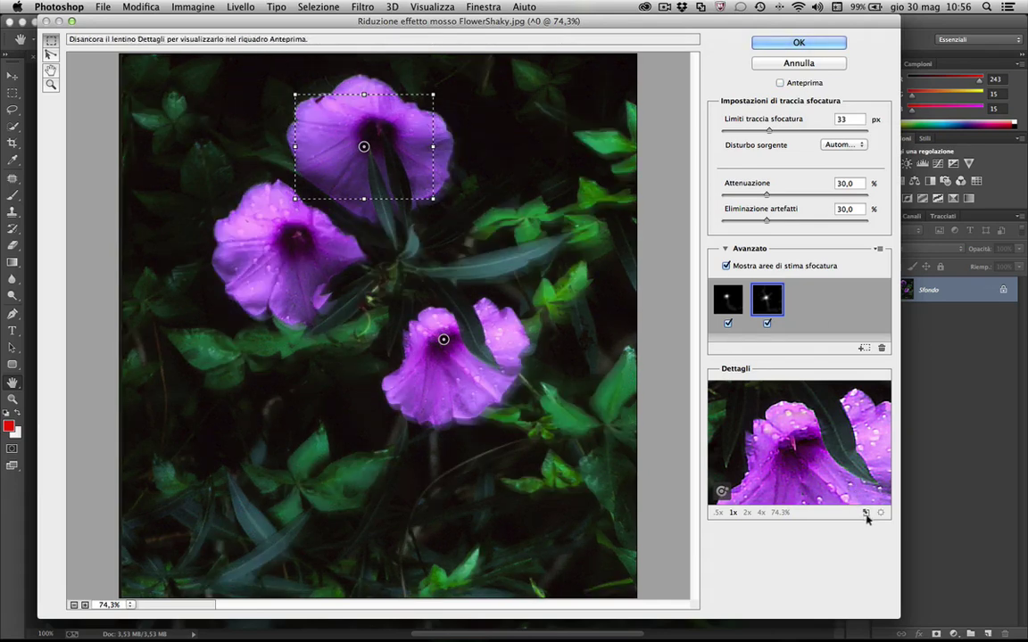
pyautogui.click(866, 514)
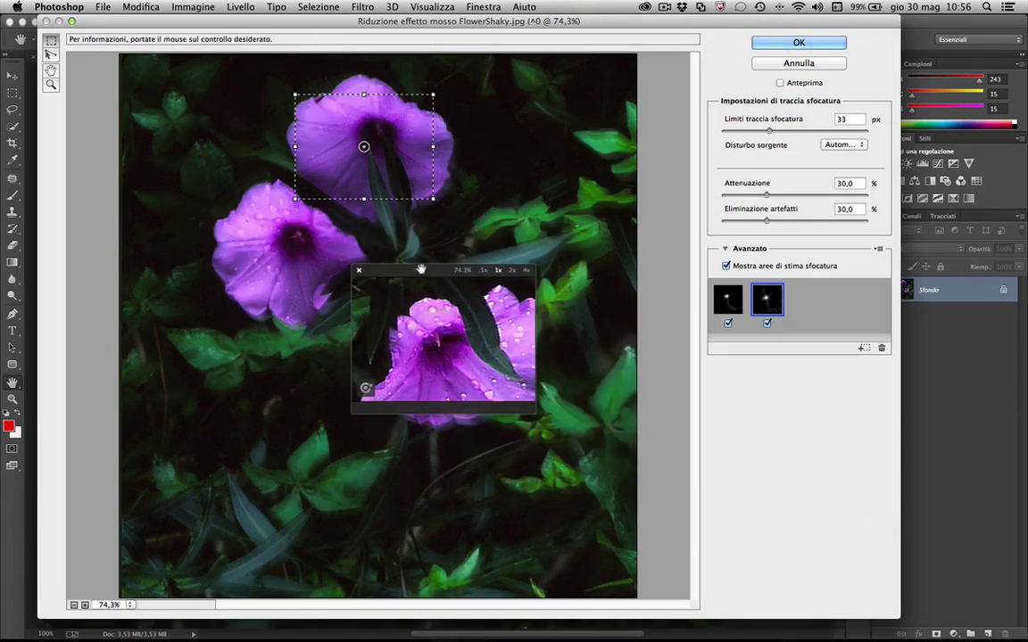
pyautogui.moveTo(437, 271)
pyautogui.mouseDown()
pyautogui.moveTo(220, 381)
pyautogui.moveTo(412, 423)
pyautogui.moveTo(538, 347)
pyautogui.moveTo(513, 248)
pyautogui.moveTo(507, 151)
pyautogui.moveTo(525, 71)
pyautogui.moveTo(487, 133)
pyautogui.mouseUp()
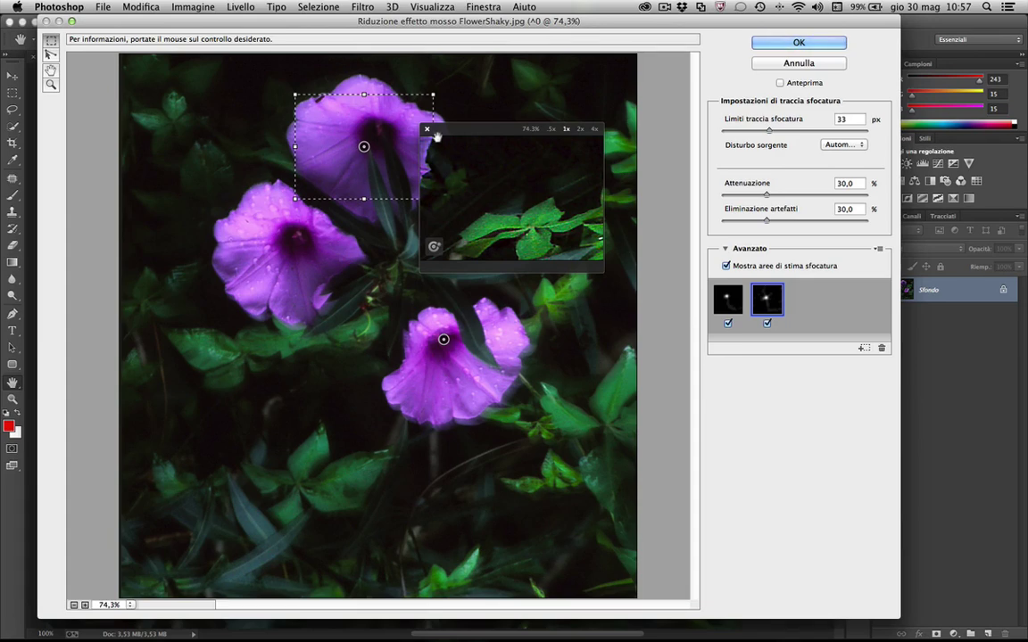
pyautogui.moveTo(480, 130); pyautogui.dragTo(440, 309)
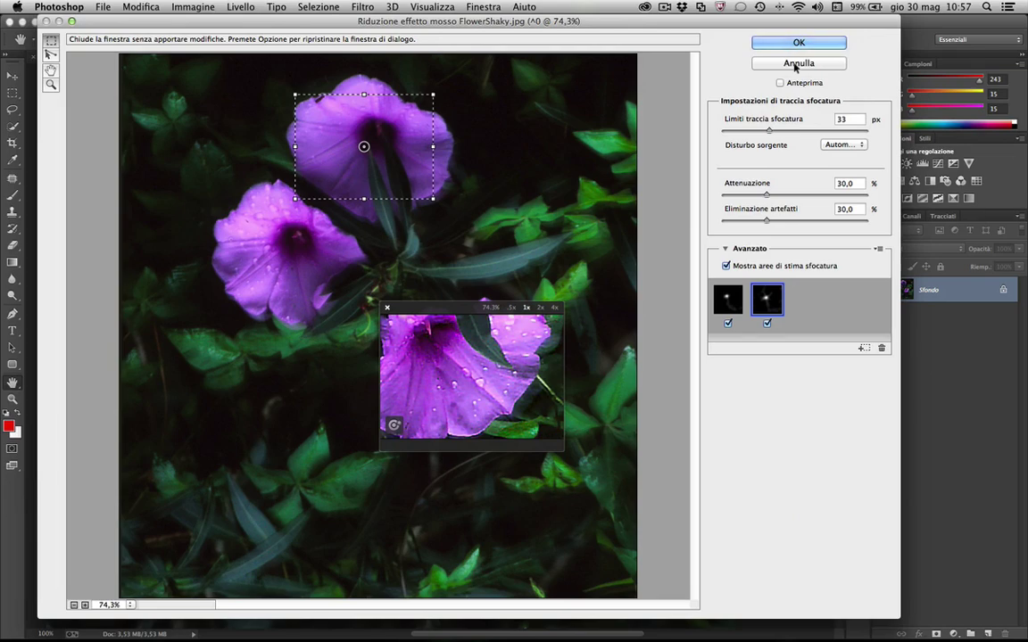
pyautogui.click(797, 64)
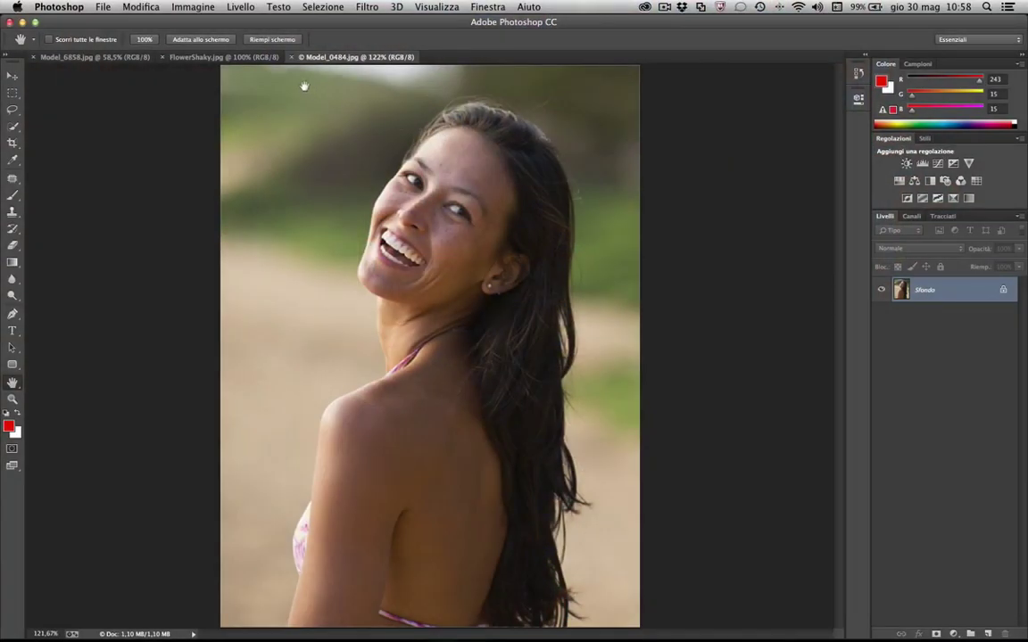
# - Open Dimensione immagine for Model_0484.jpg, moving the dialog up-left and enlarging it
pyautogui.click(150, 7)
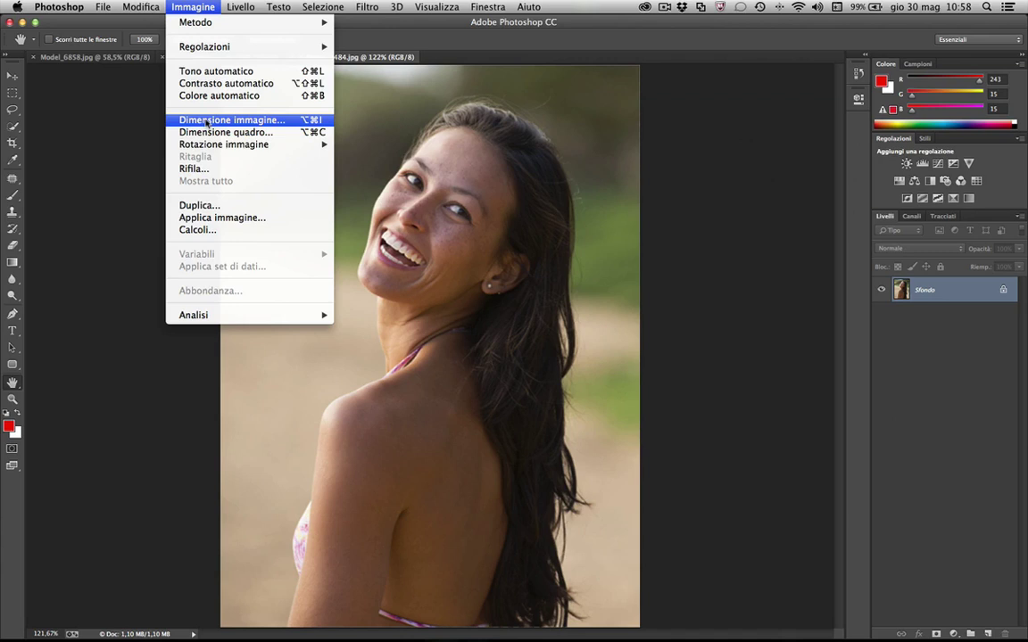
pyautogui.click(207, 122)
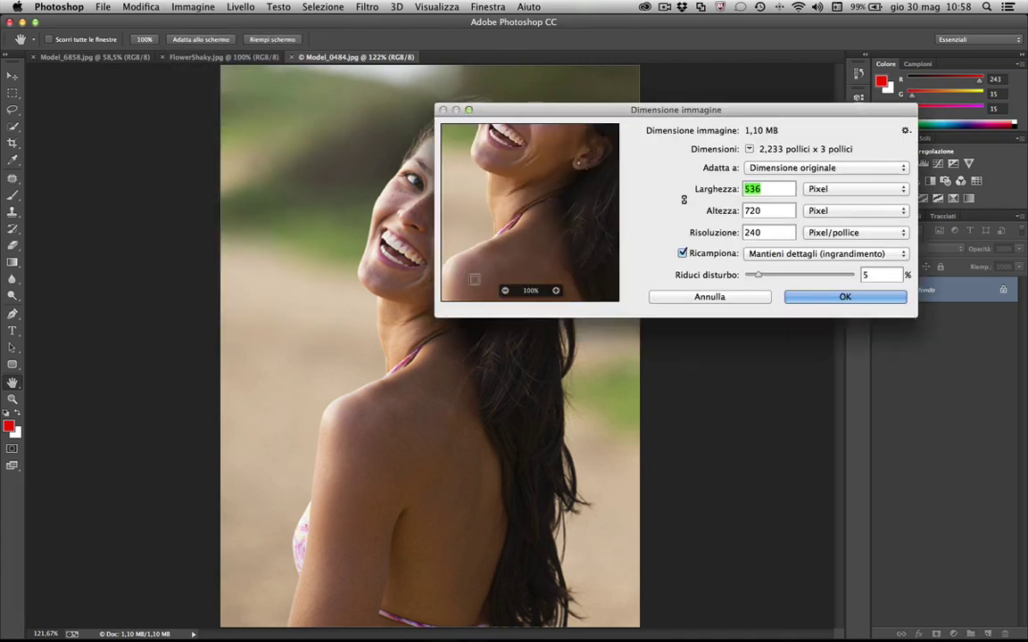
pyautogui.moveTo(604, 108); pyautogui.dragTo(428, 96)
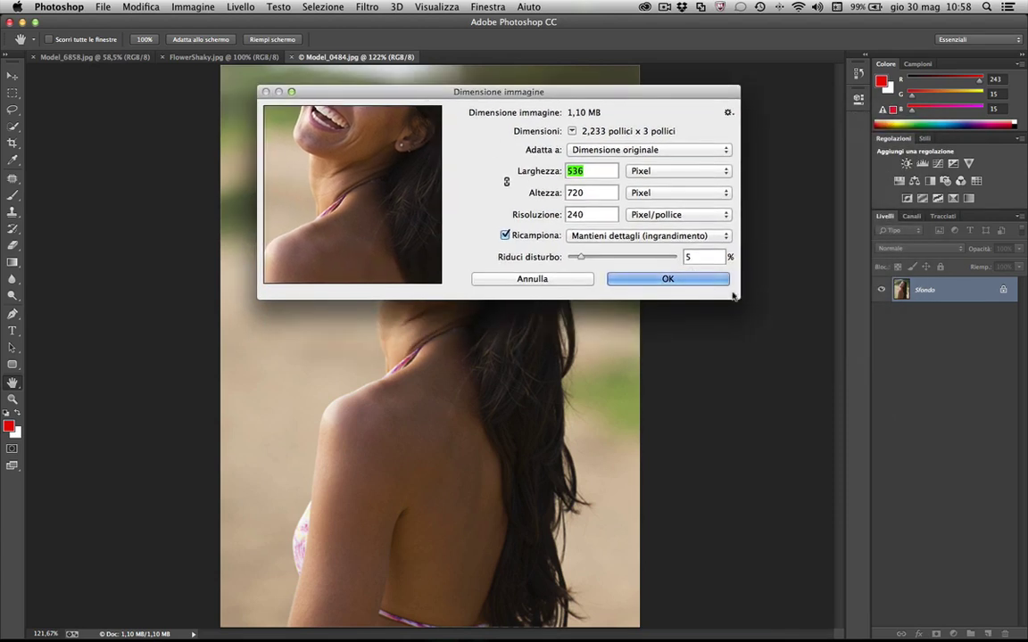
pyautogui.moveTo(737, 296); pyautogui.dragTo(826, 502)
# - Enlarge the dialog further and zoom its preview to 200%, framing the whole face
pyautogui.moveTo(416, 252); pyautogui.dragTo(424, 298)
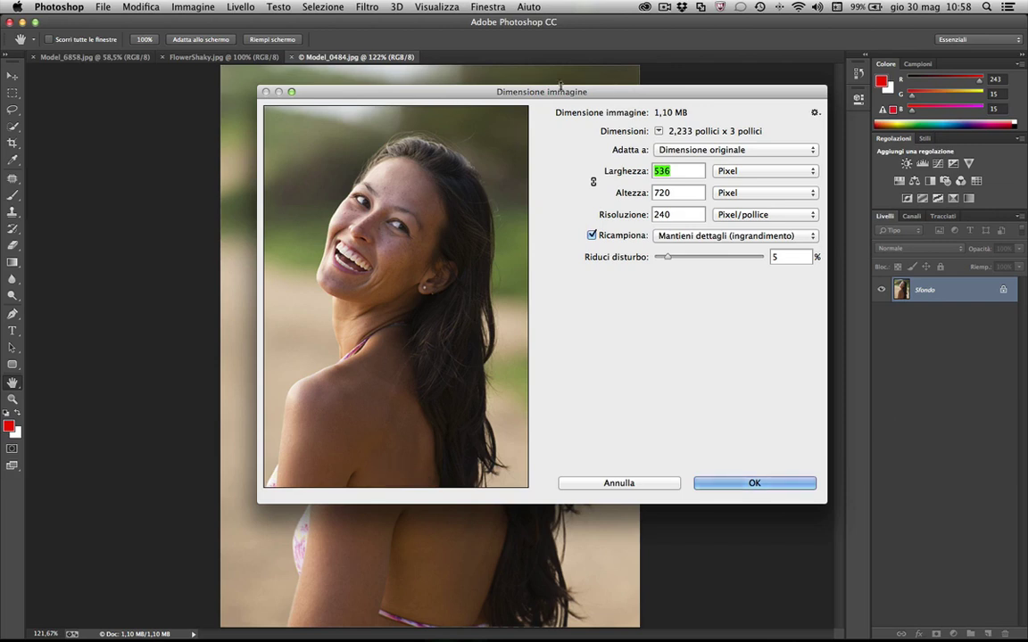
pyautogui.moveTo(824, 505); pyautogui.dragTo(861, 537)
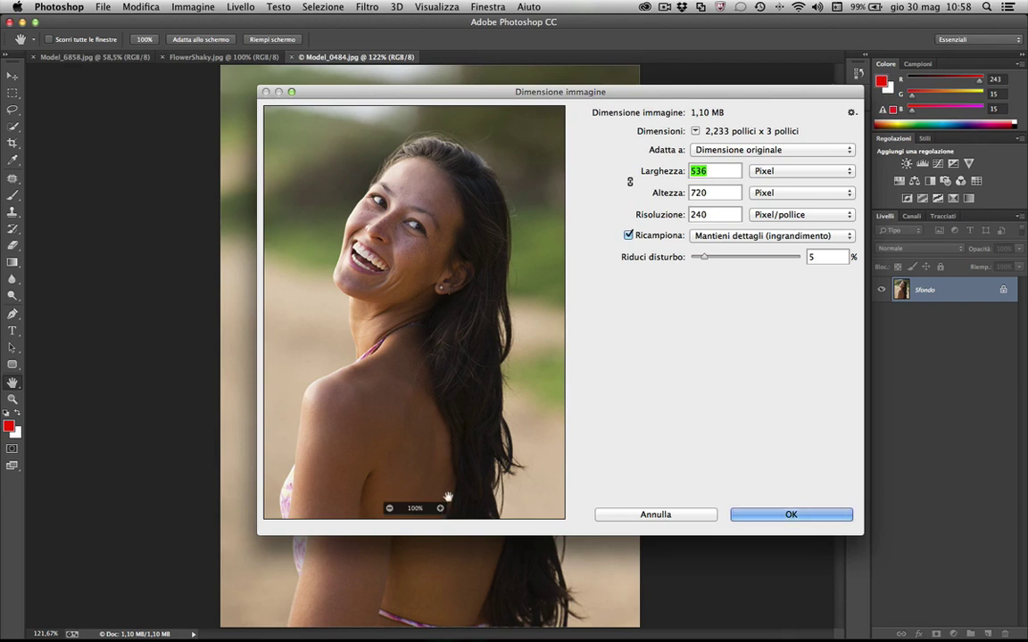
pyautogui.click(440, 509)
pyautogui.moveTo(438, 223); pyautogui.dragTo(456, 344)
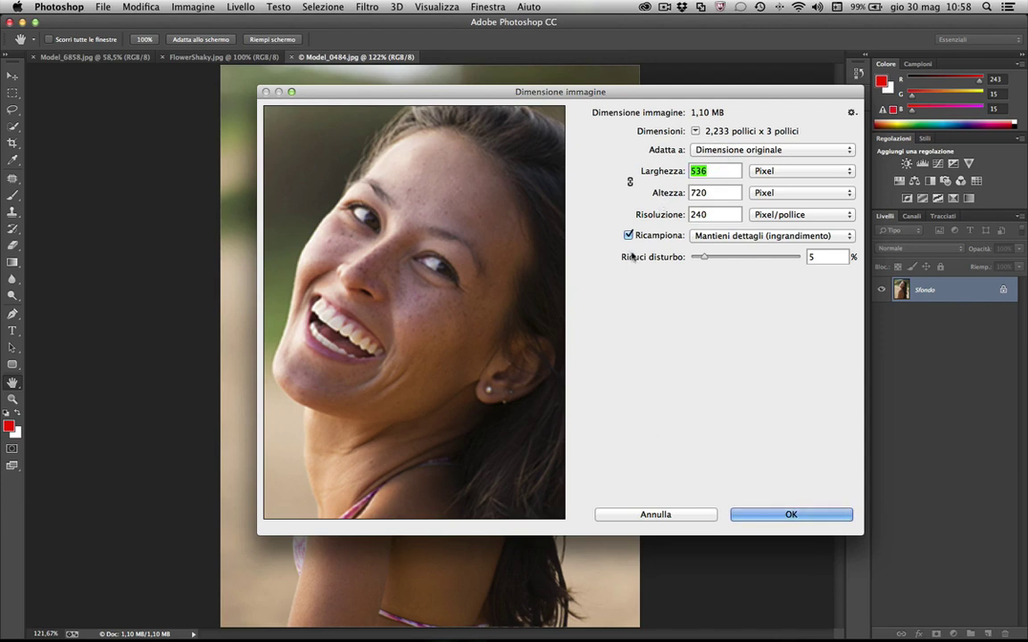
# - Switch units to Percentuale, link proportions, and set width and height to 200%
pyautogui.click(765, 170)
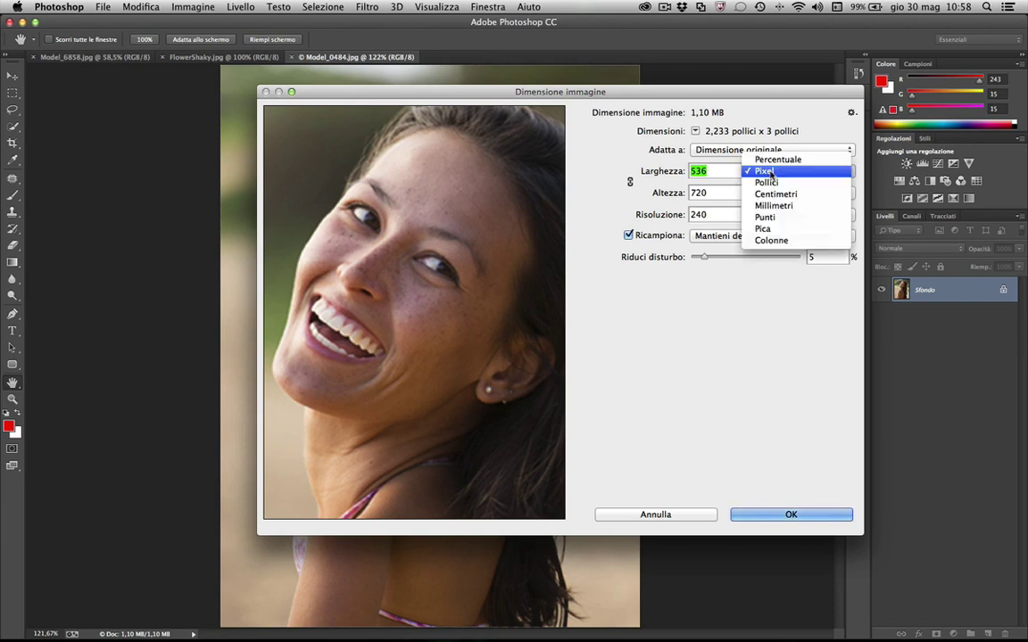
pyautogui.click(777, 160)
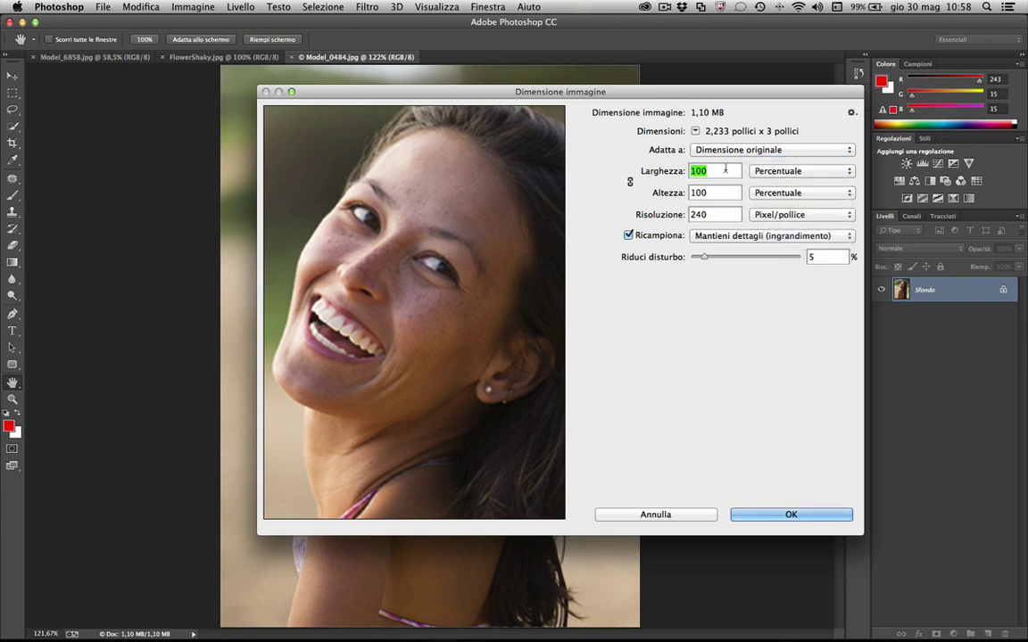
pyautogui.write('200')
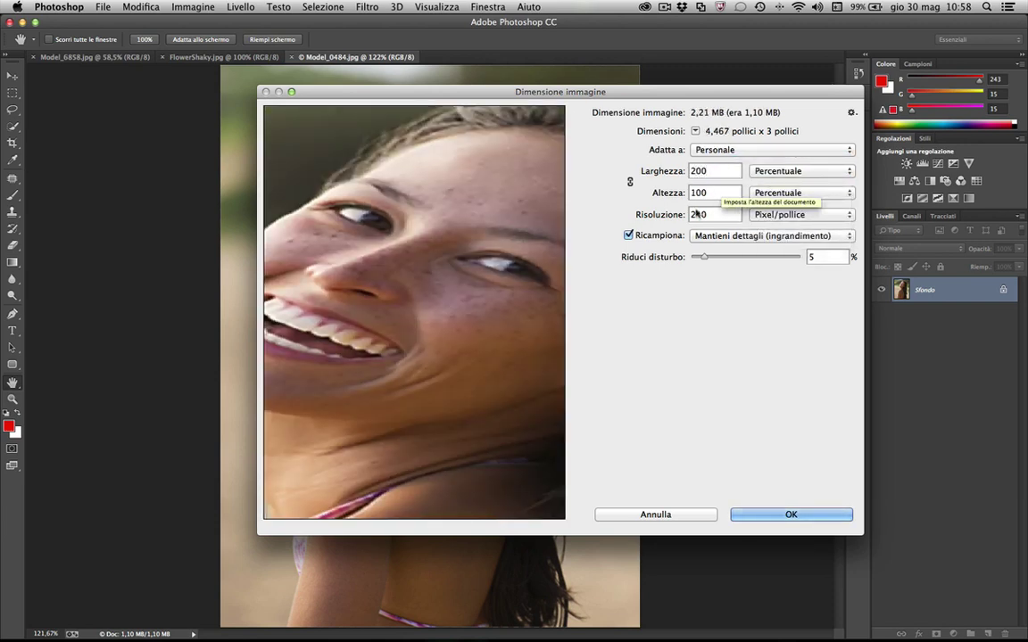
pyautogui.click(630, 182)
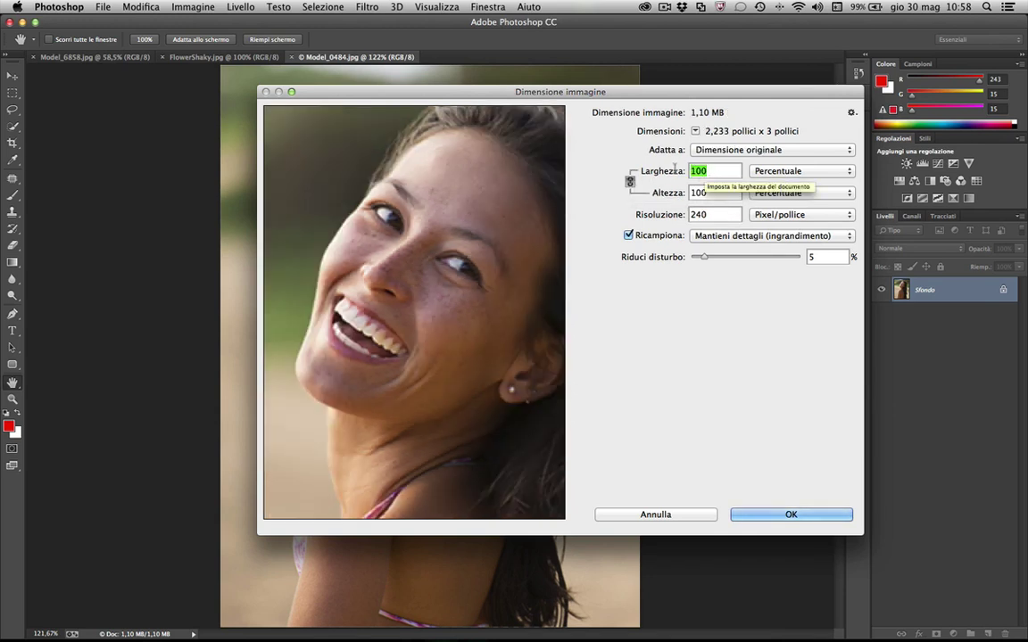
pyautogui.write('200')
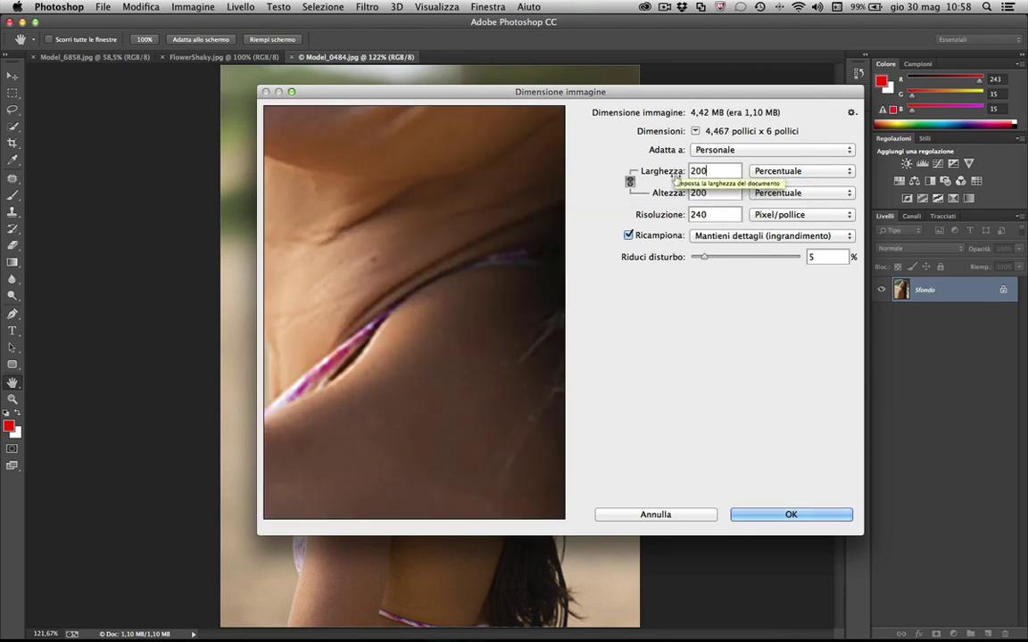
# - Centre the smiling face in the preview and show the Ricampiona method list
pyautogui.moveTo(449, 208); pyautogui.dragTo(514, 431)
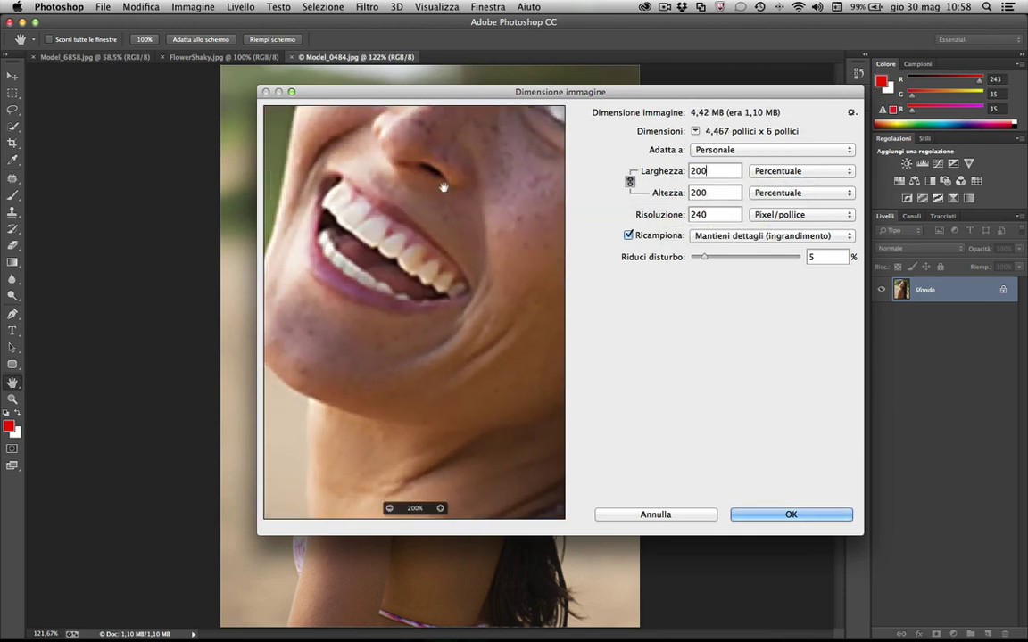
pyautogui.moveTo(441, 316); pyautogui.dragTo(432, 387)
pyautogui.moveTo(439, 344); pyautogui.dragTo(454, 270)
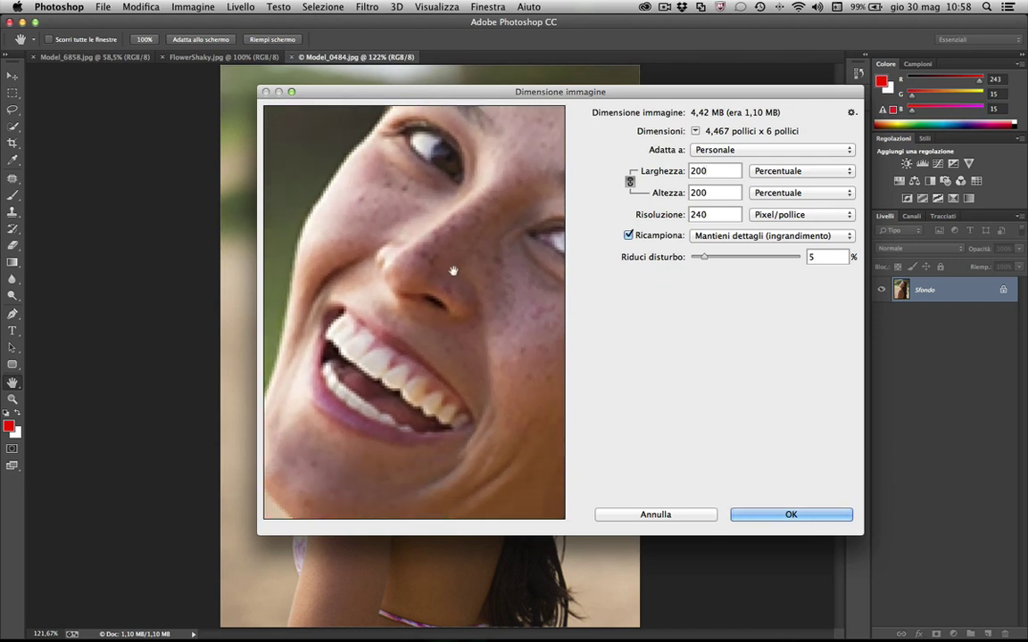
pyautogui.click(722, 238)
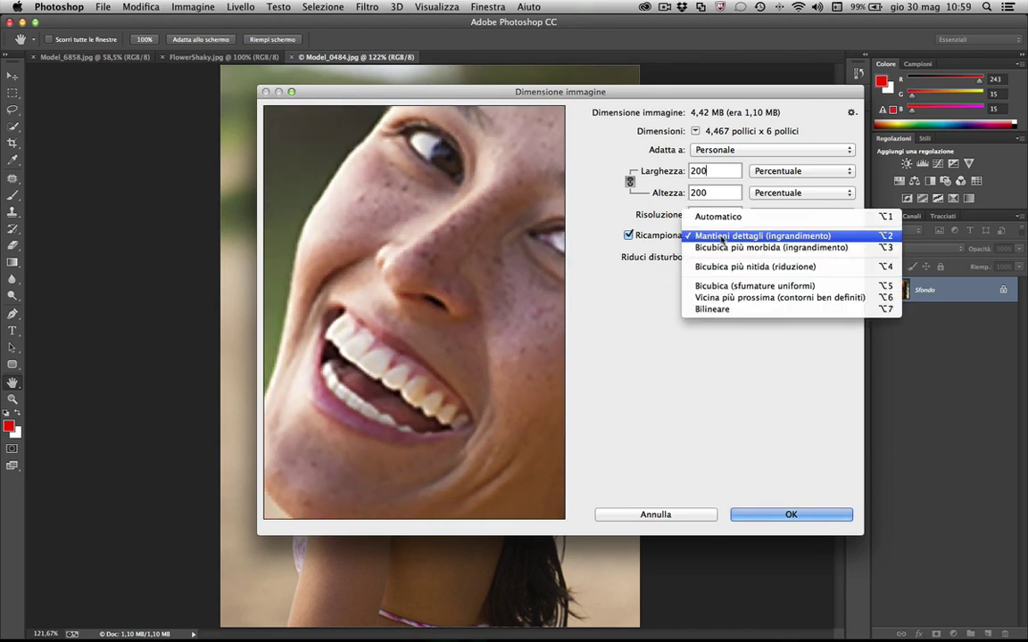
pyautogui.click(722, 285)
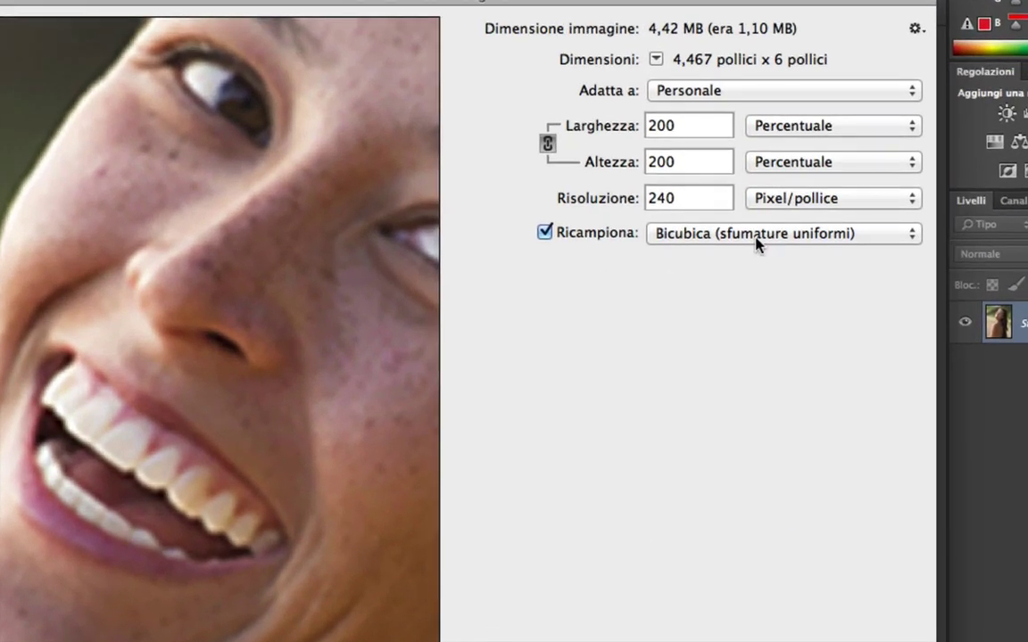
pyautogui.click(766, 237)
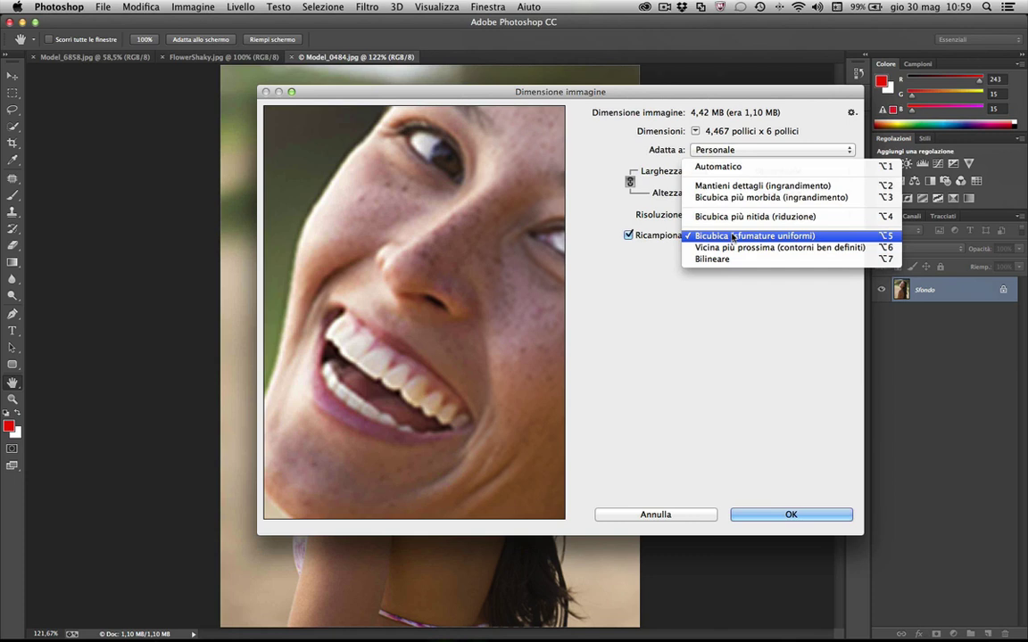
pyautogui.click(736, 187)
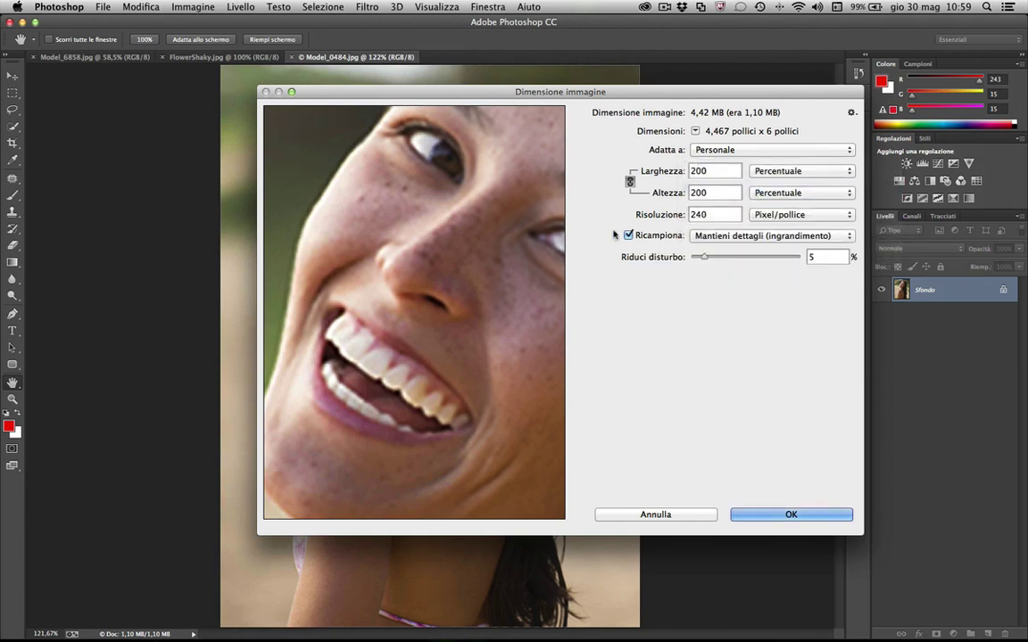
# - Compare the preview with the original, then raise Riduci disturbo from 5% to 9%
pyautogui.click(483, 240)
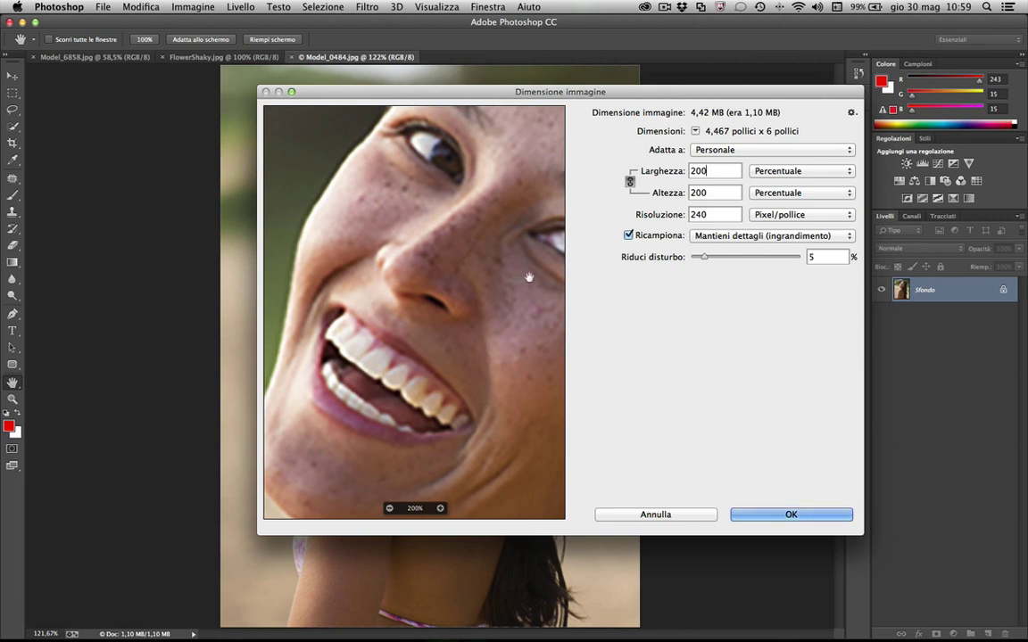
pyautogui.moveTo(704, 258); pyautogui.dragTo(716, 259)
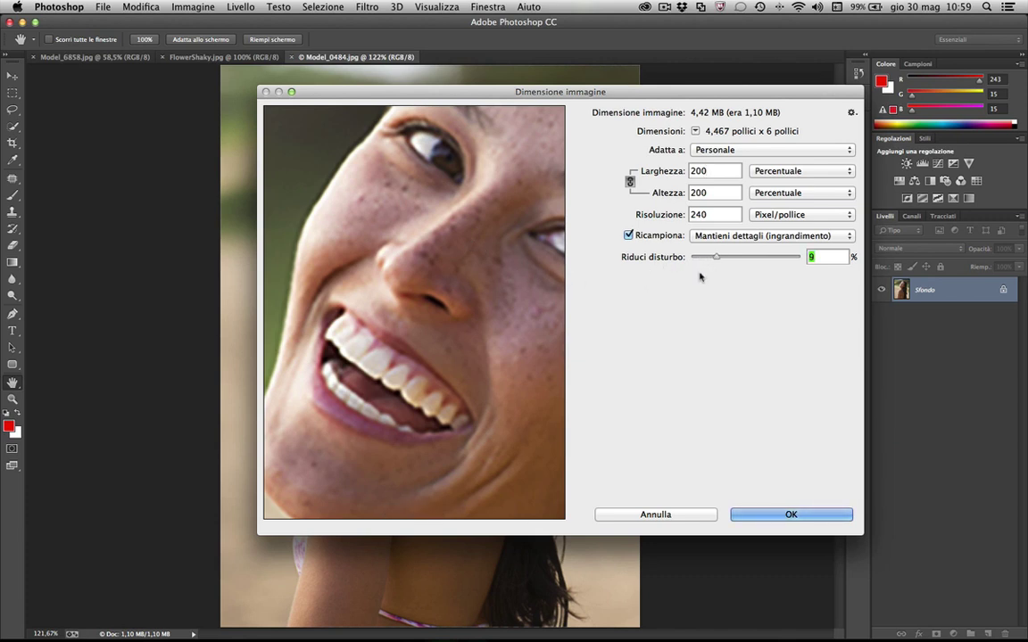